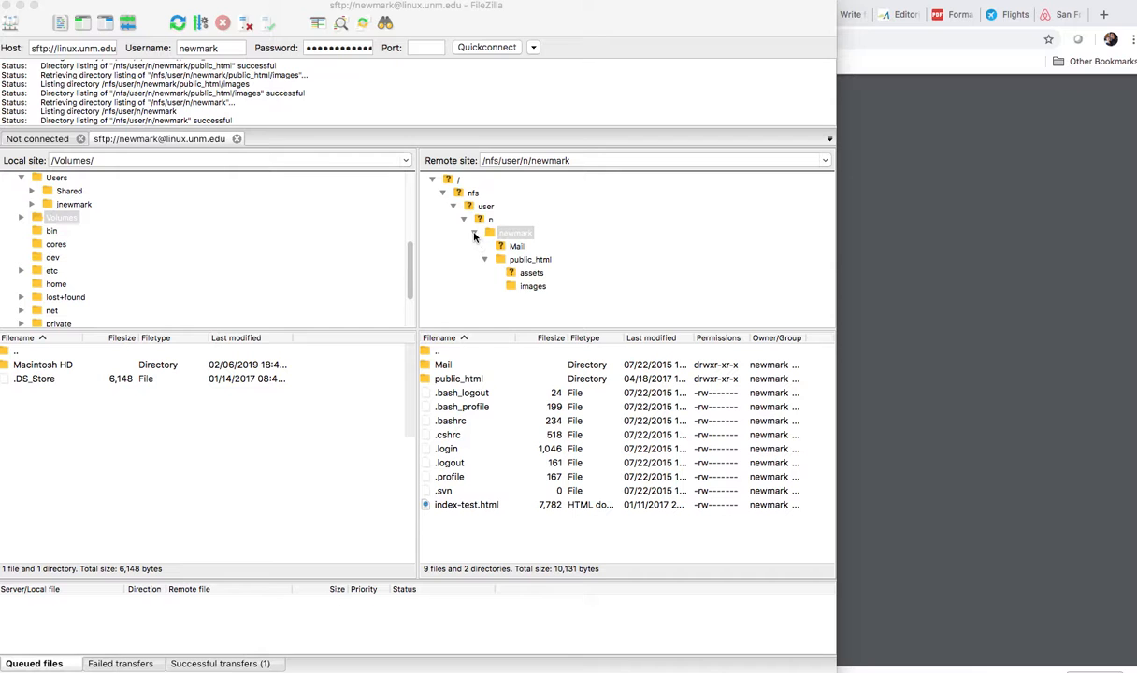
- Open the public_html directory under the remote home folder and select its index.html file
click(474, 234)
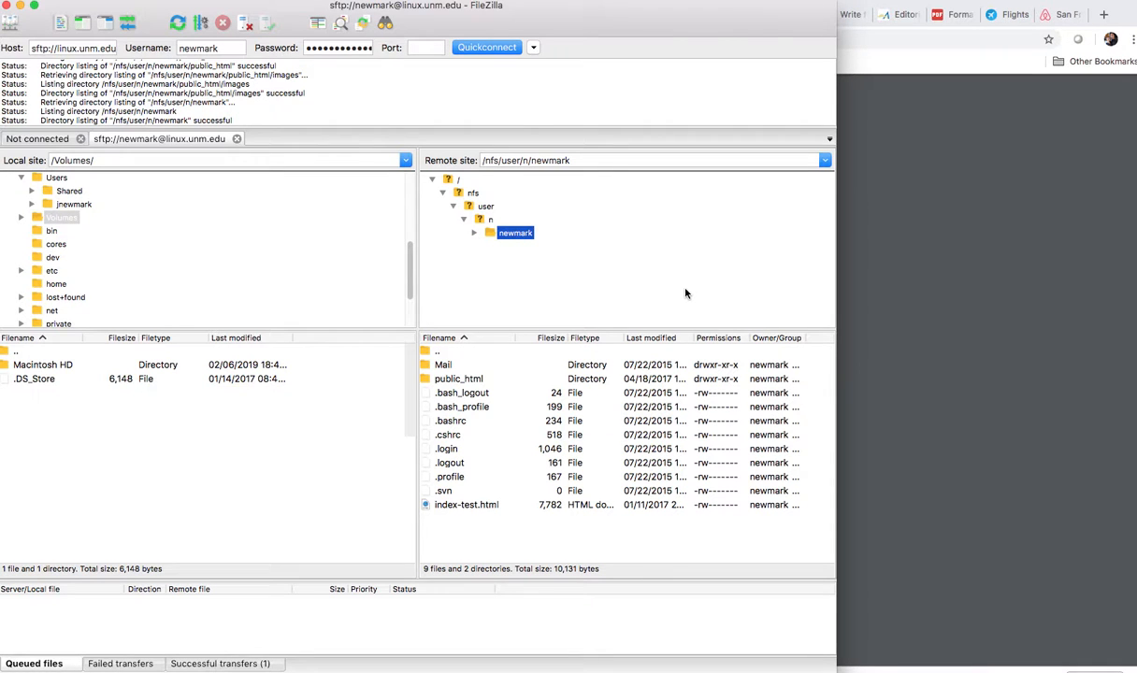
click(474, 232)
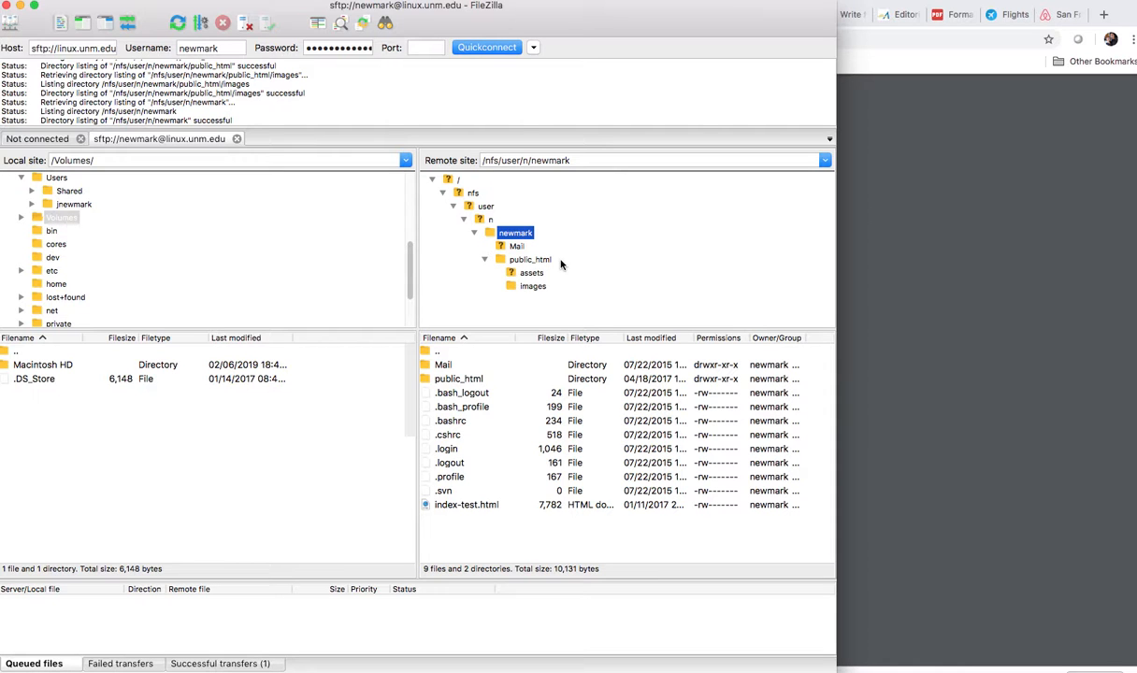
click(474, 232)
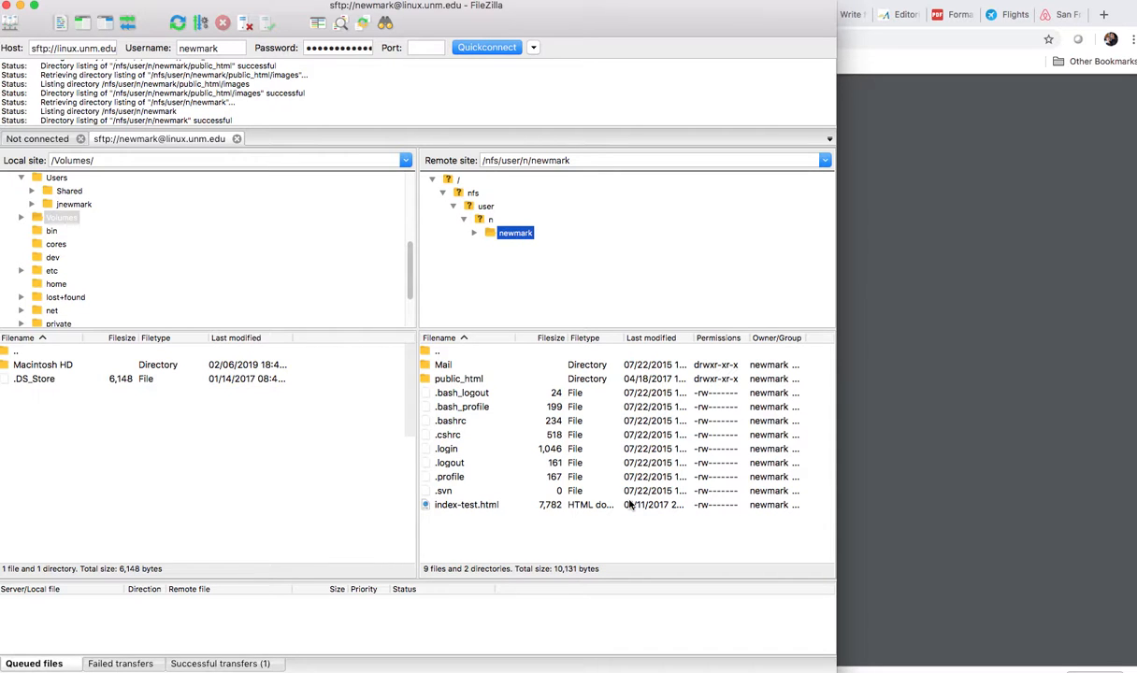
double_click(494, 236)
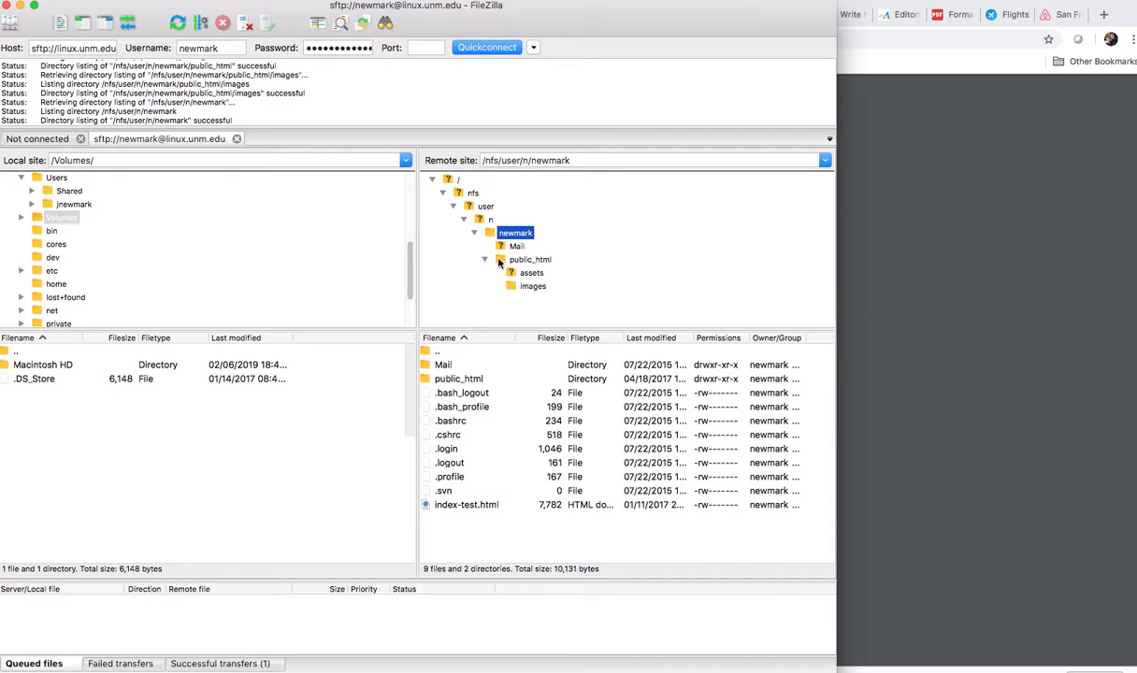
click(502, 261)
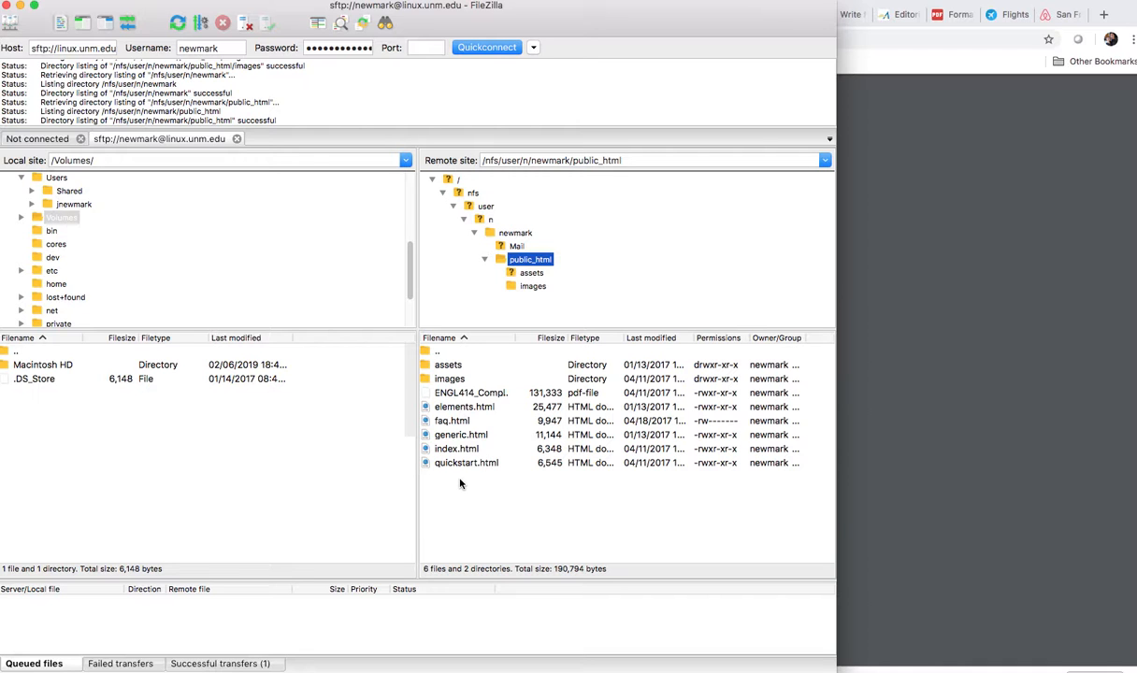
click(458, 450)
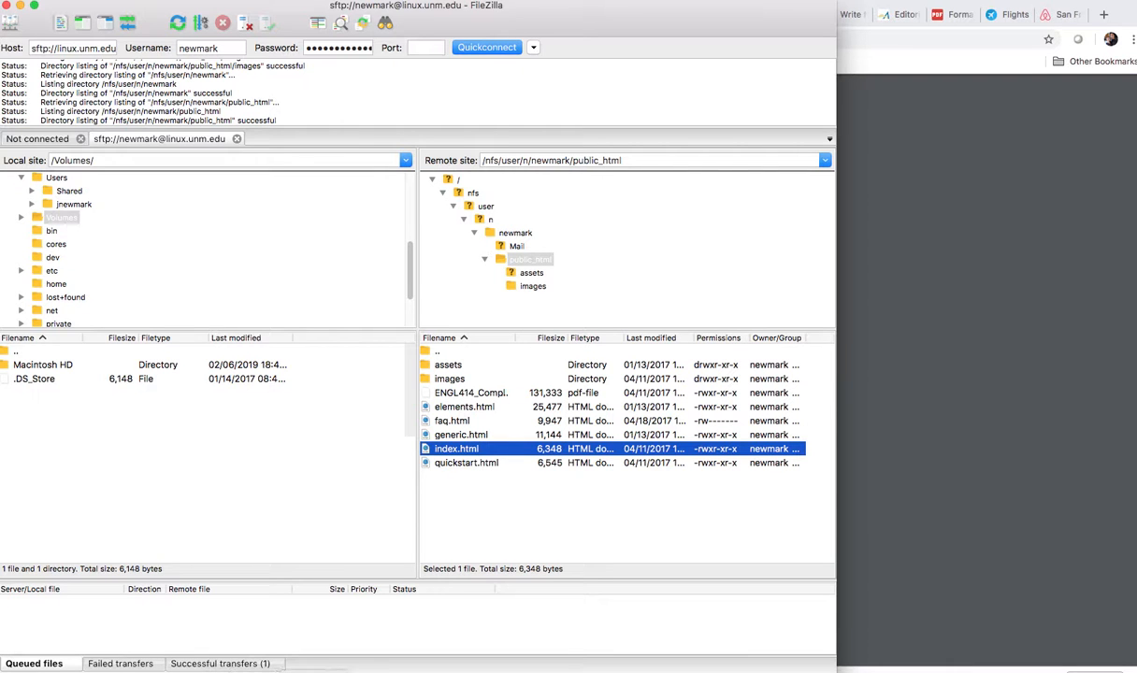
- Open the html5up-editorial folder from Downloads in a new Finder window and place the window beside the remote file list
click(869, 334)
key(super+n)
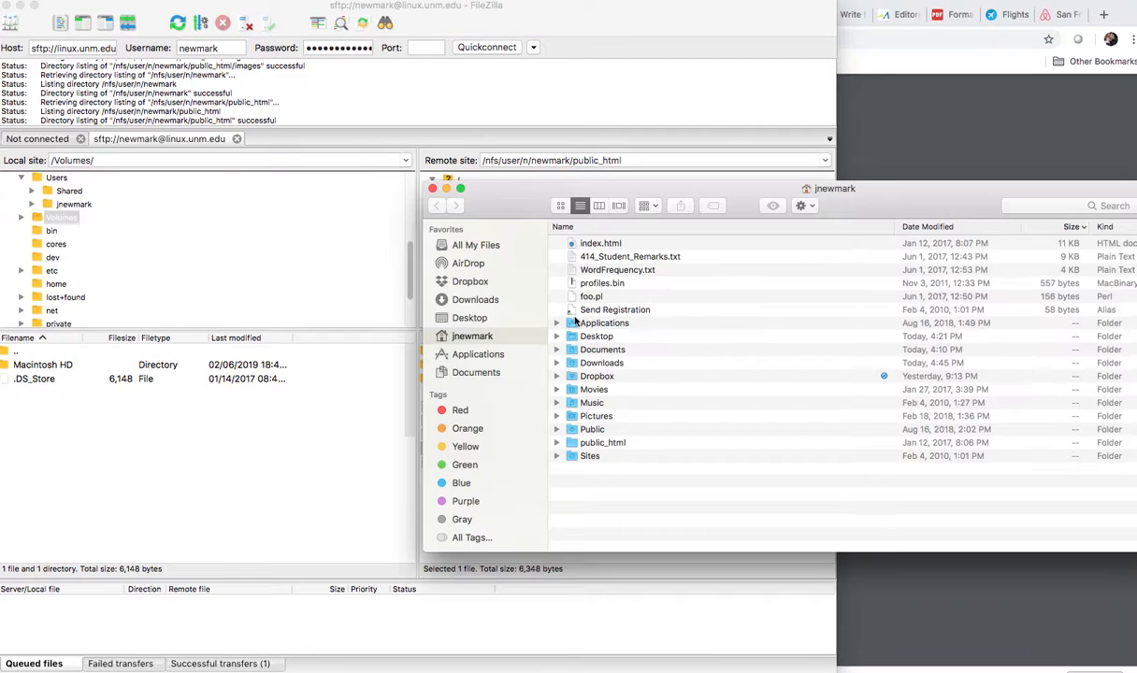
click(454, 299)
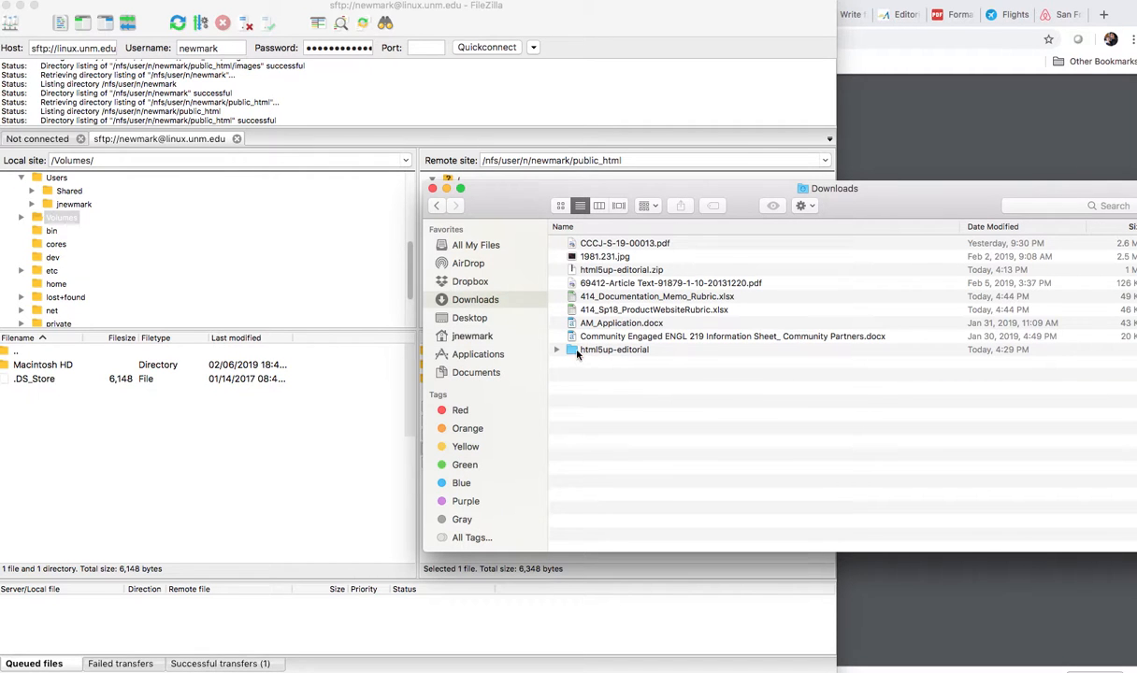
click(573, 351)
double_click(573, 351)
drag(537, 203, 827, 177)
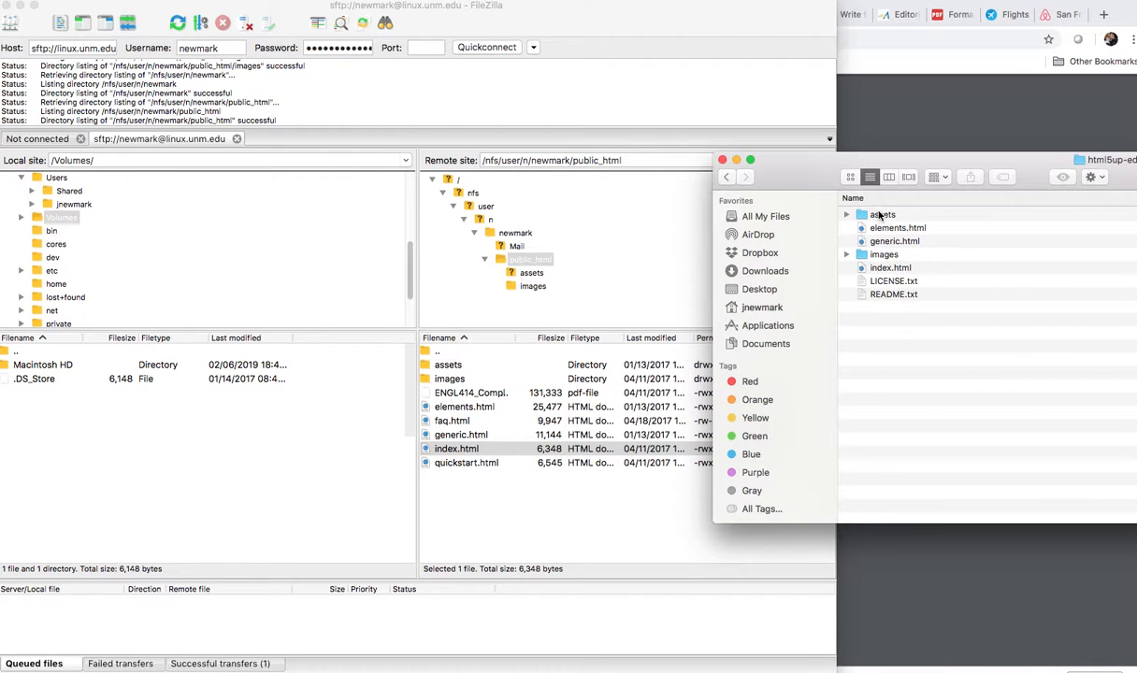
- Select assets, elements.html, generic.html, images and index.html together in the html5up-editorial folder
click(879, 216)
click(874, 254)
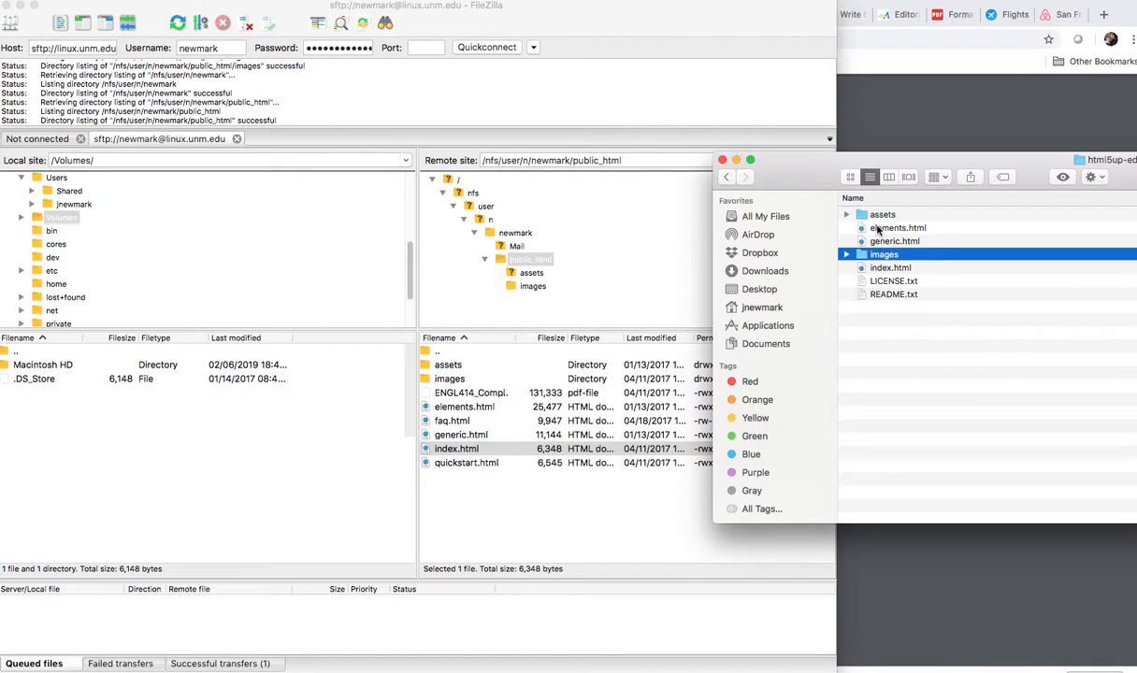
click(876, 229)
click(874, 241)
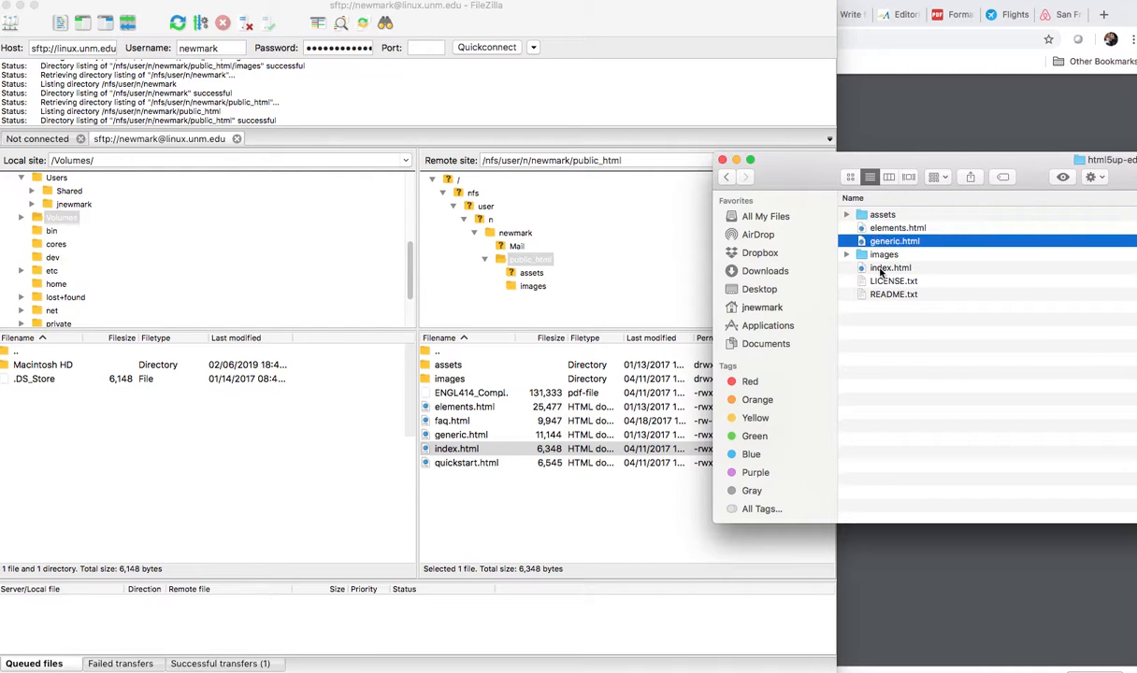
click(883, 267)
shift+click(842, 213)
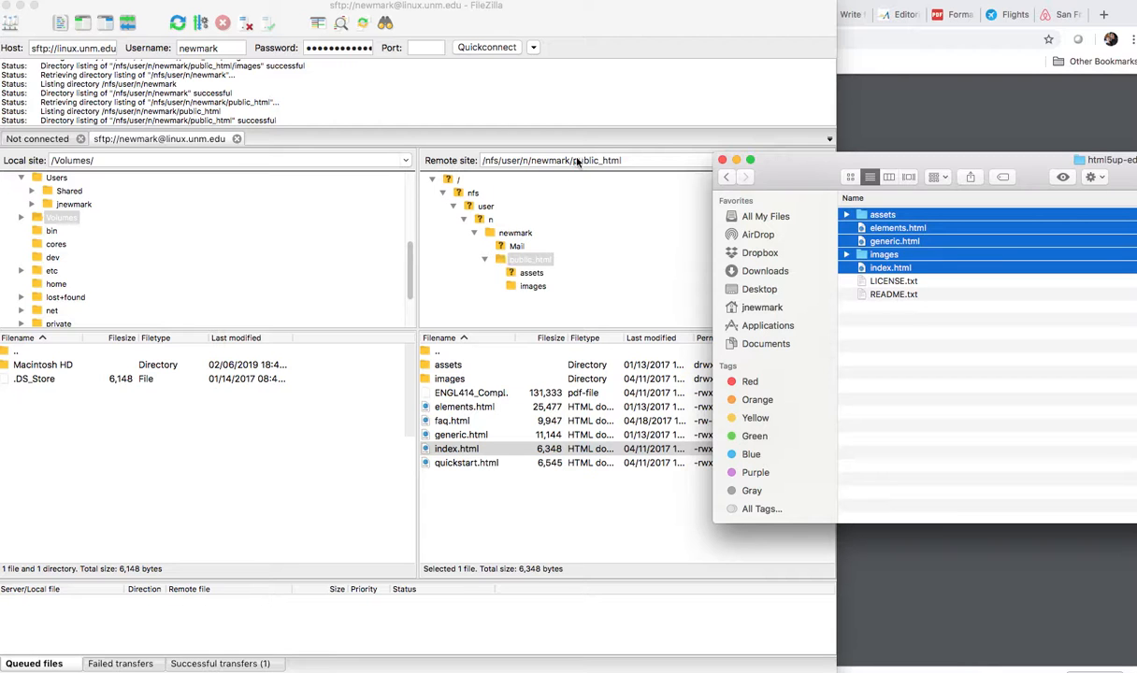
drag(870, 229, 1004, 403)
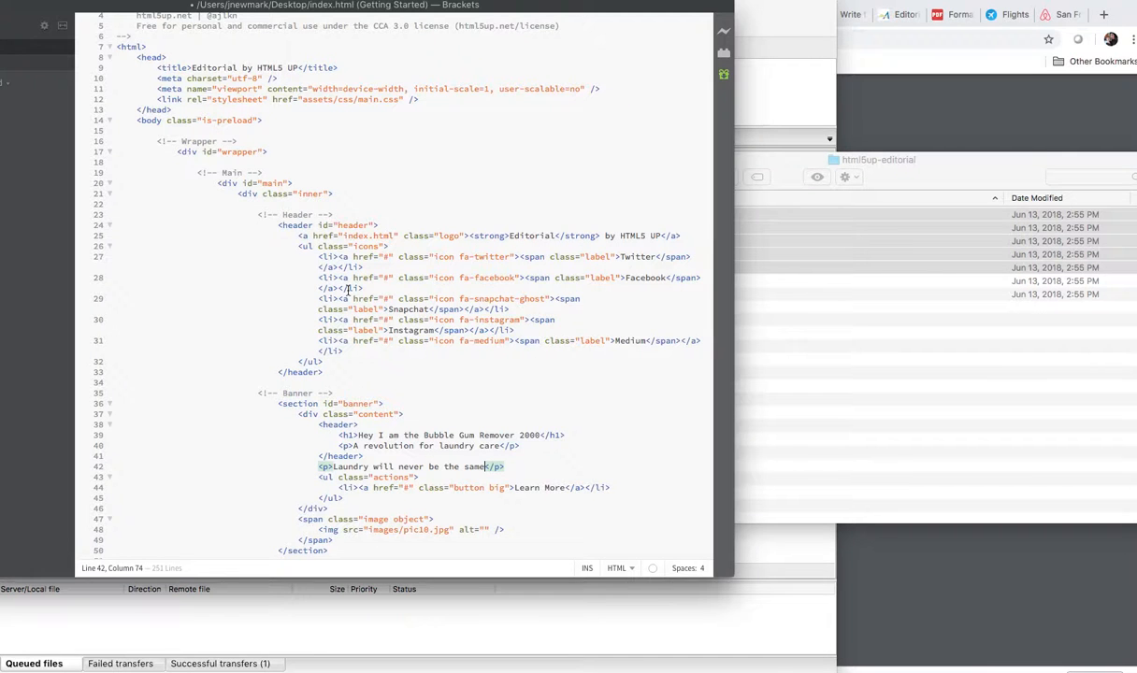
- Switch to Brackets and check which folder Save As proposes for index.html, without saving
drag(51, 11, 148, 12)
drag(148, 58, 120, 56)
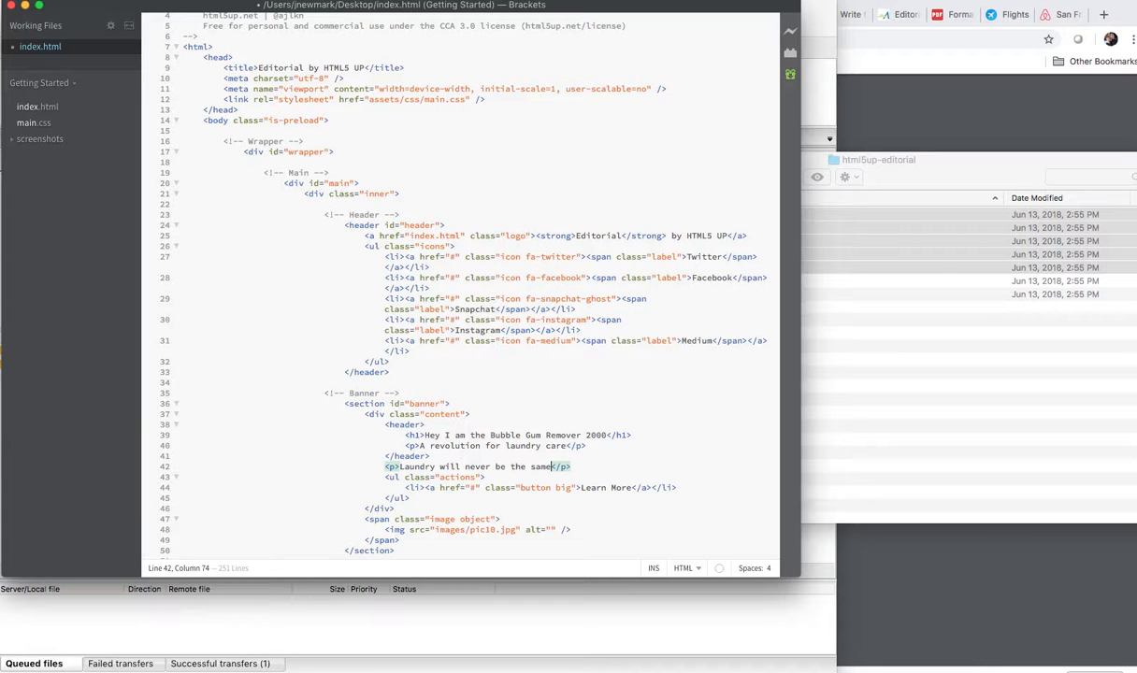
click(36, 0)
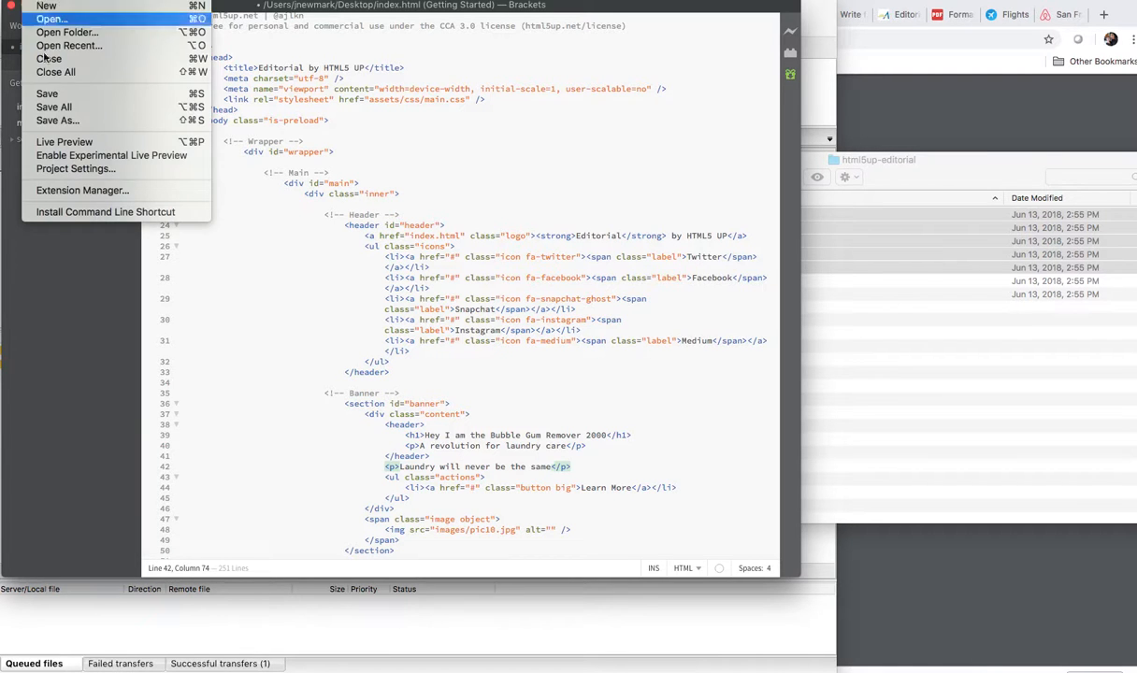
click(58, 120)
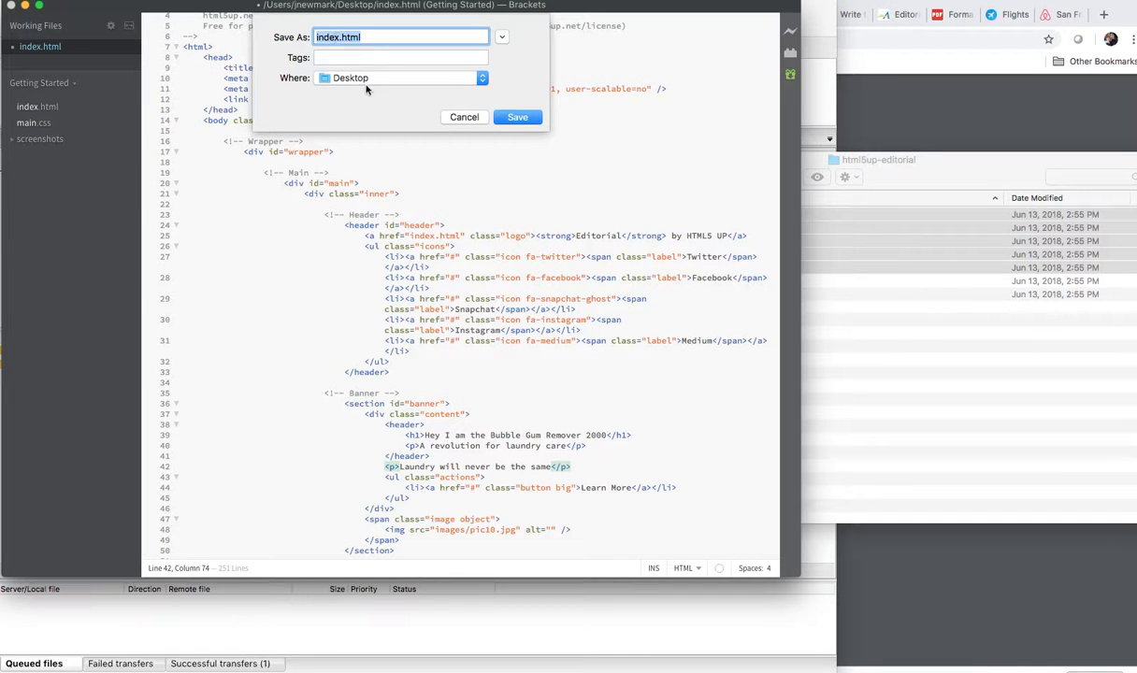
click(465, 118)
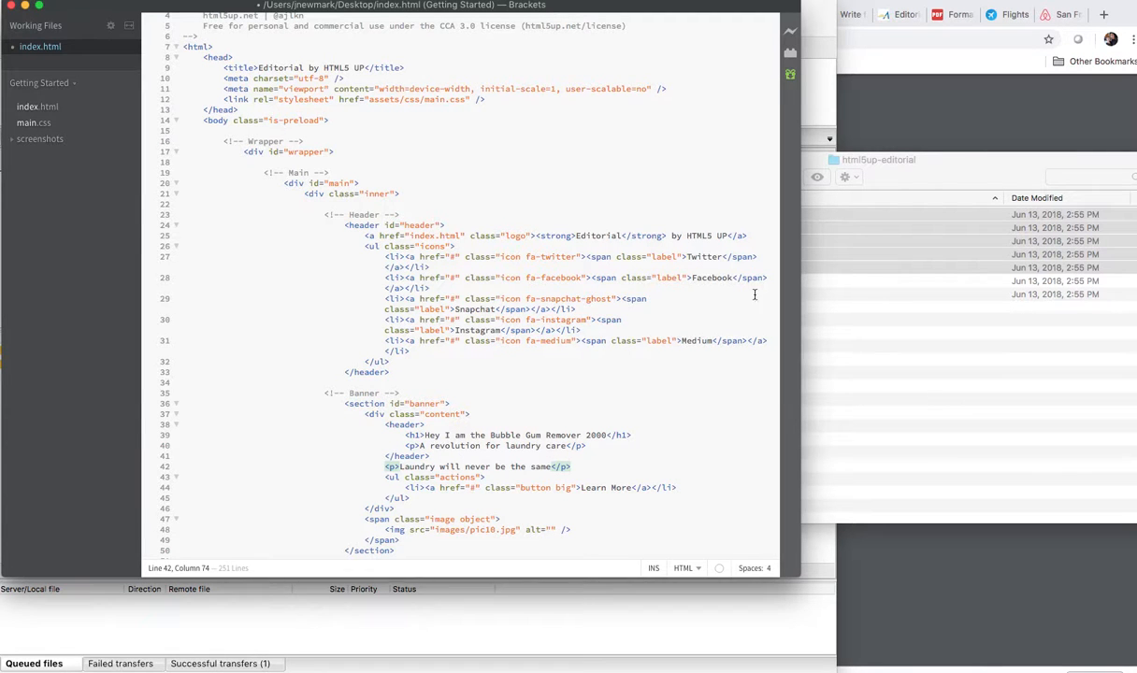
- Switch to Finder and try to move index.html from the Desktop into the html5up-editorial folder
click(964, 407)
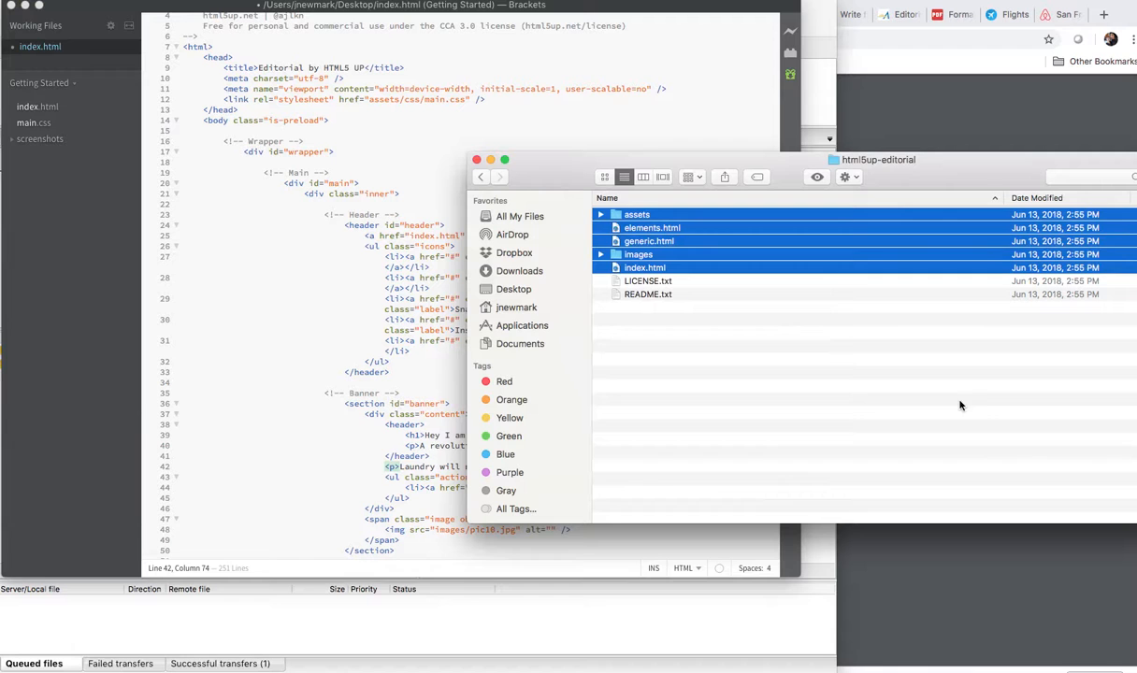
click(513, 290)
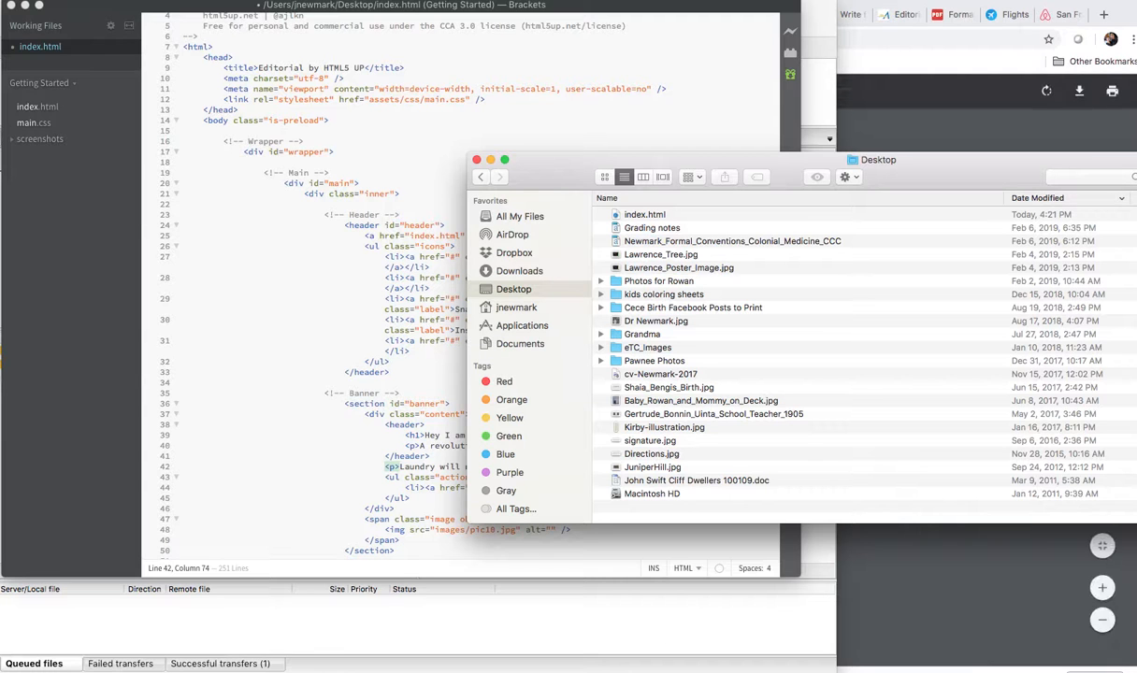
click(795, 672)
drag(885, 174, 1136, 294)
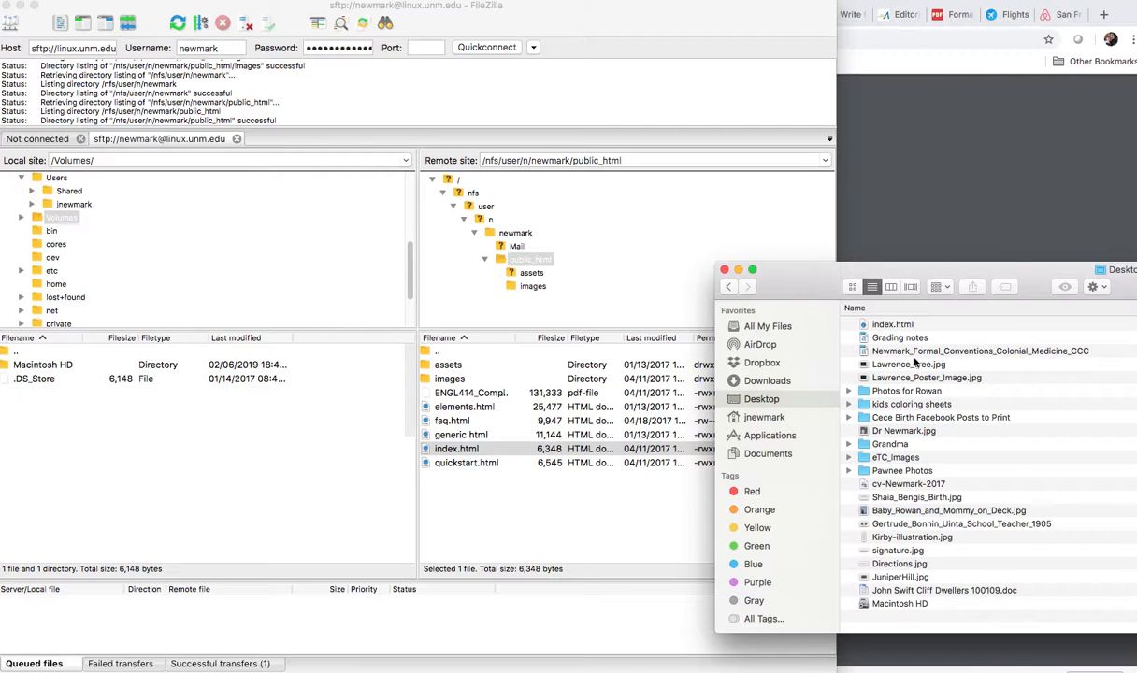
click(891, 325)
drag(892, 324, 959, 383)
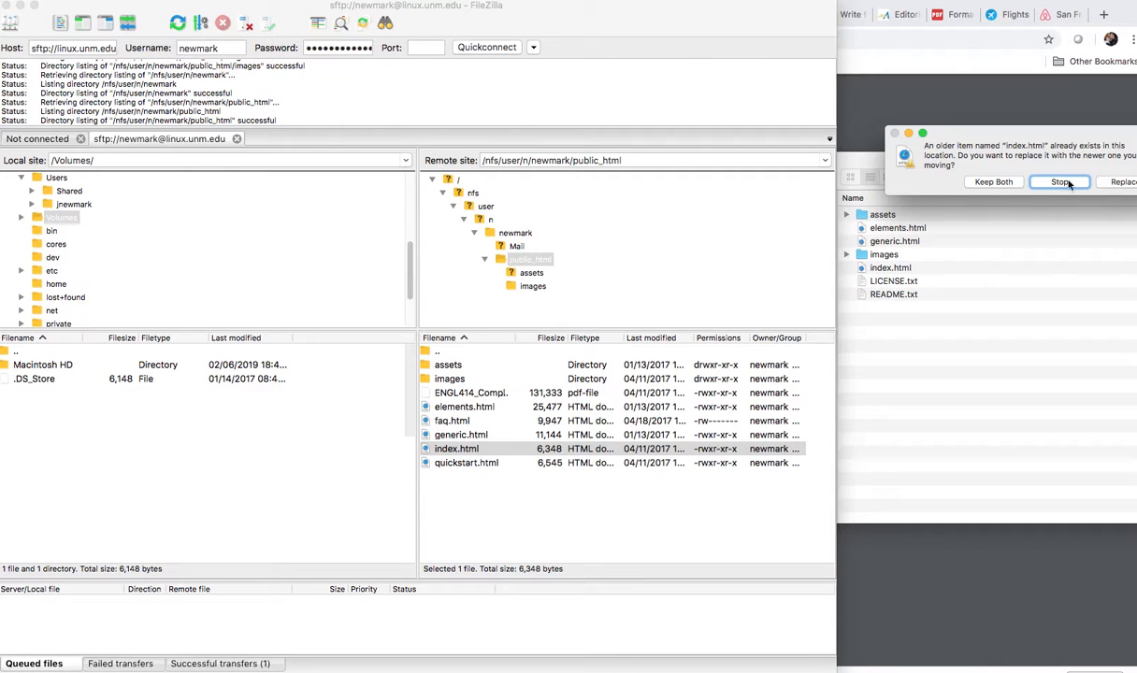
click(1017, 179)
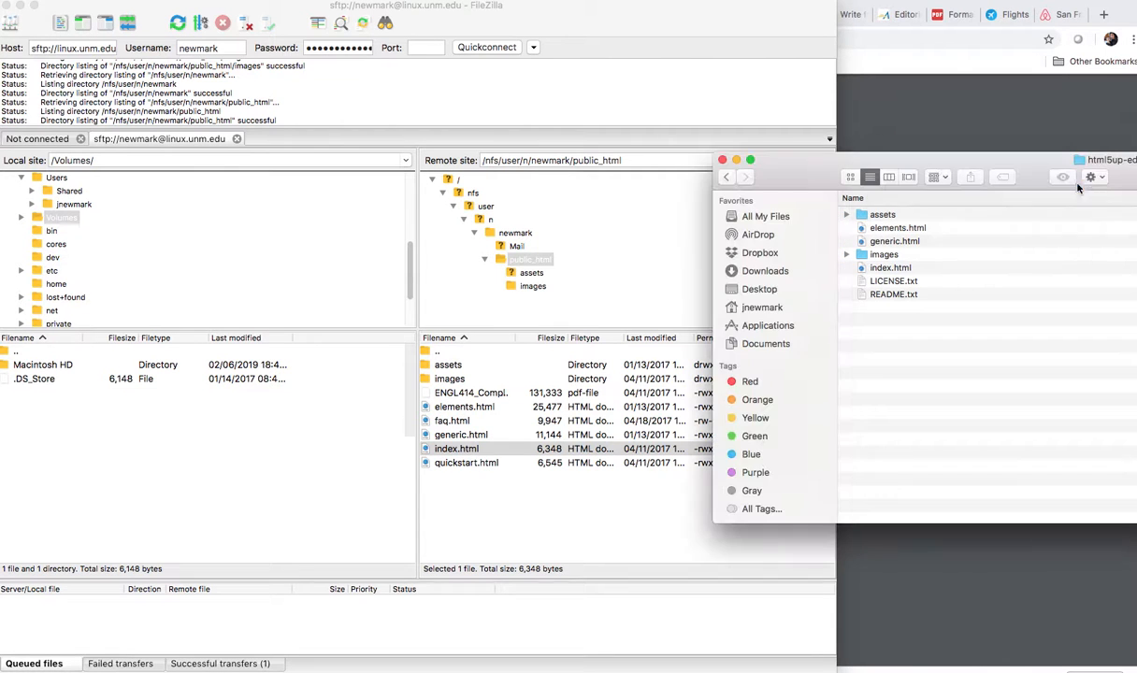
click(722, 161)
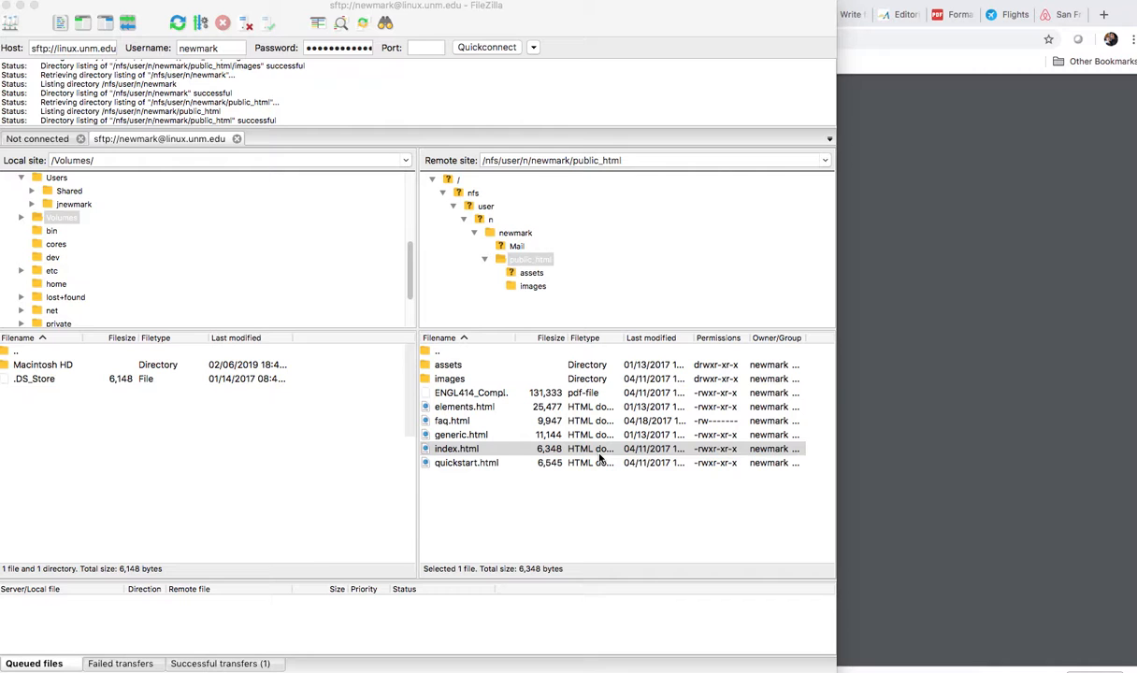
- Check the file attributes of the remote public_html directory, leaving its permissions as they are
click(545, 506)
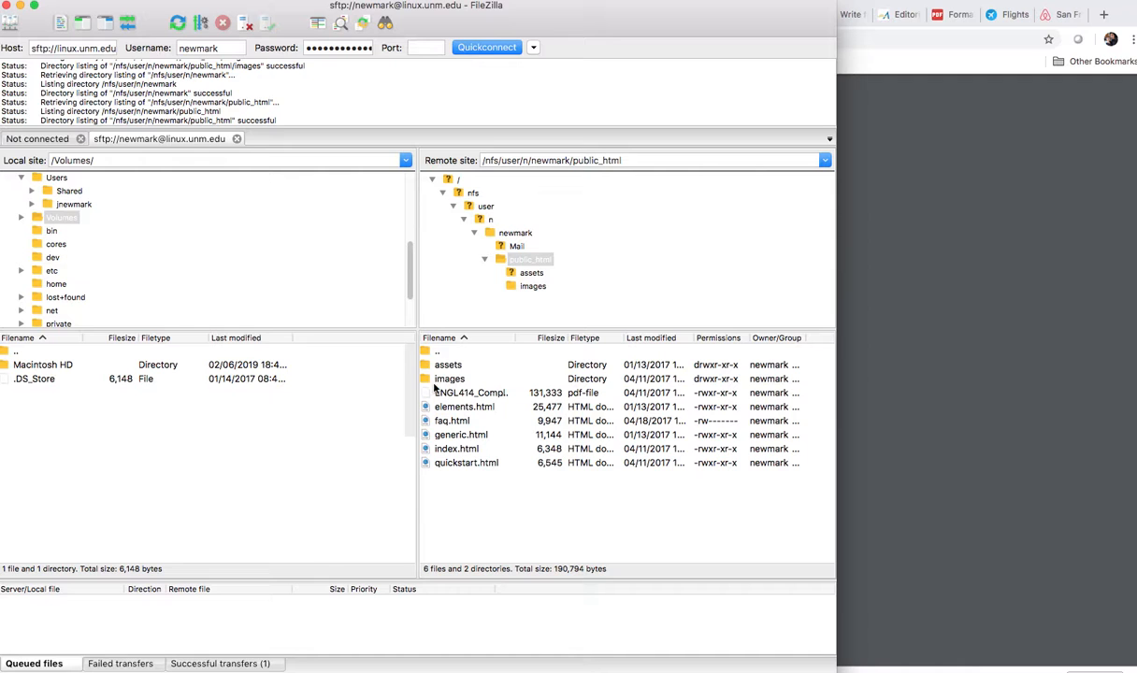
right_click(501, 262)
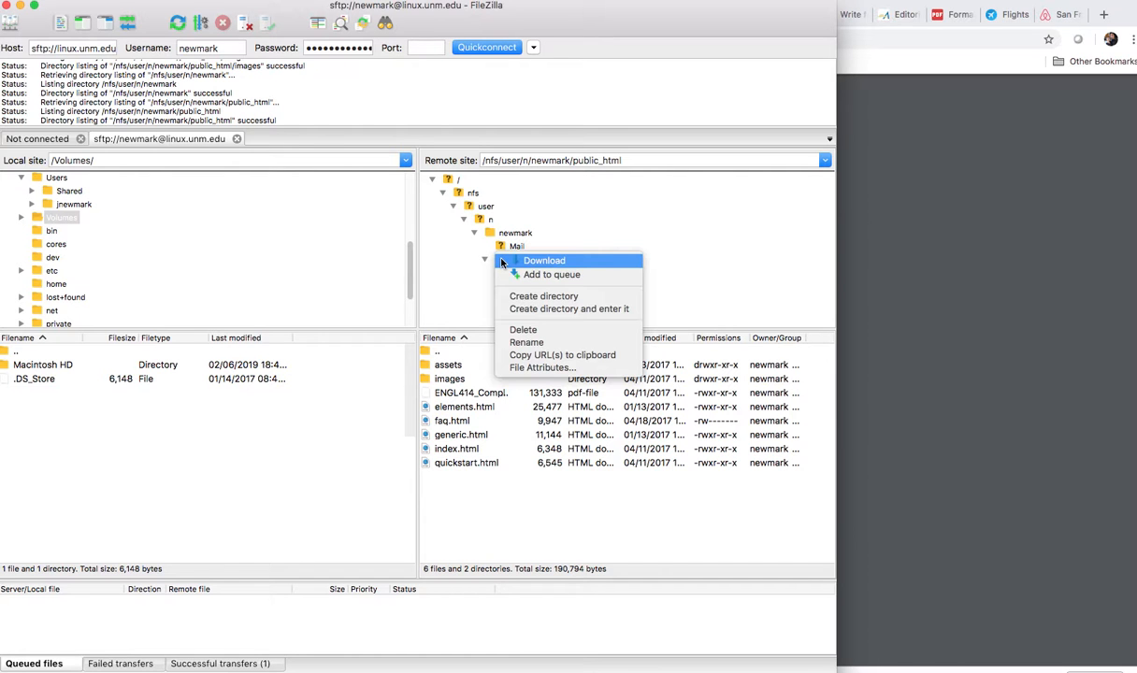
click(493, 262)
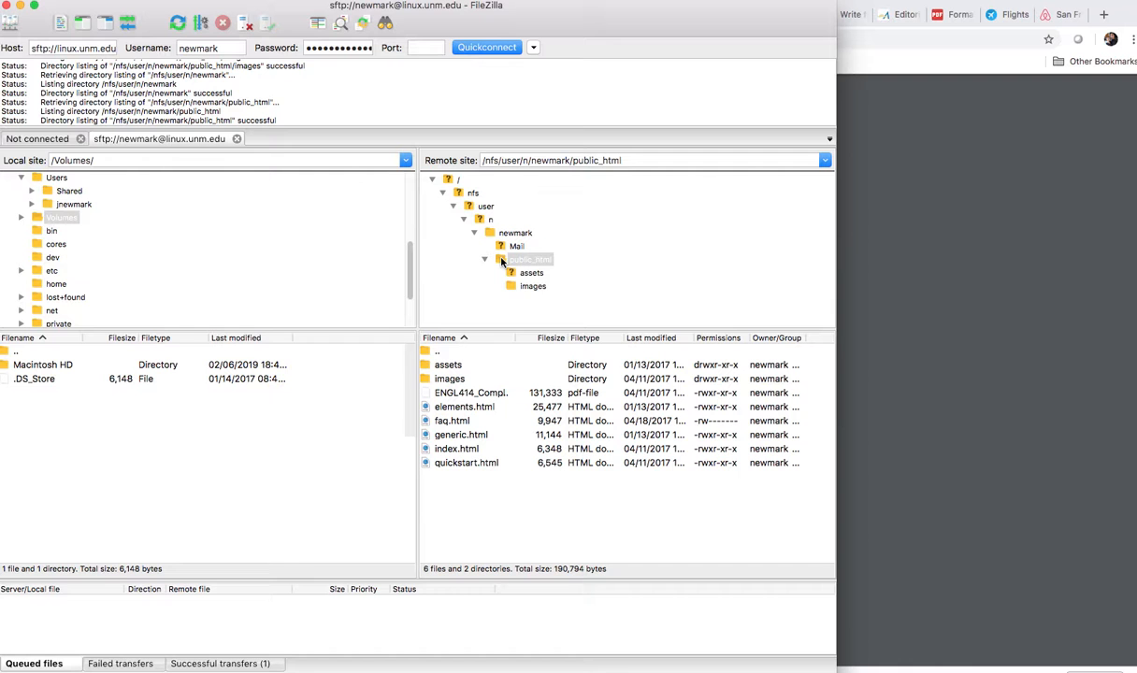
right_click(501, 262)
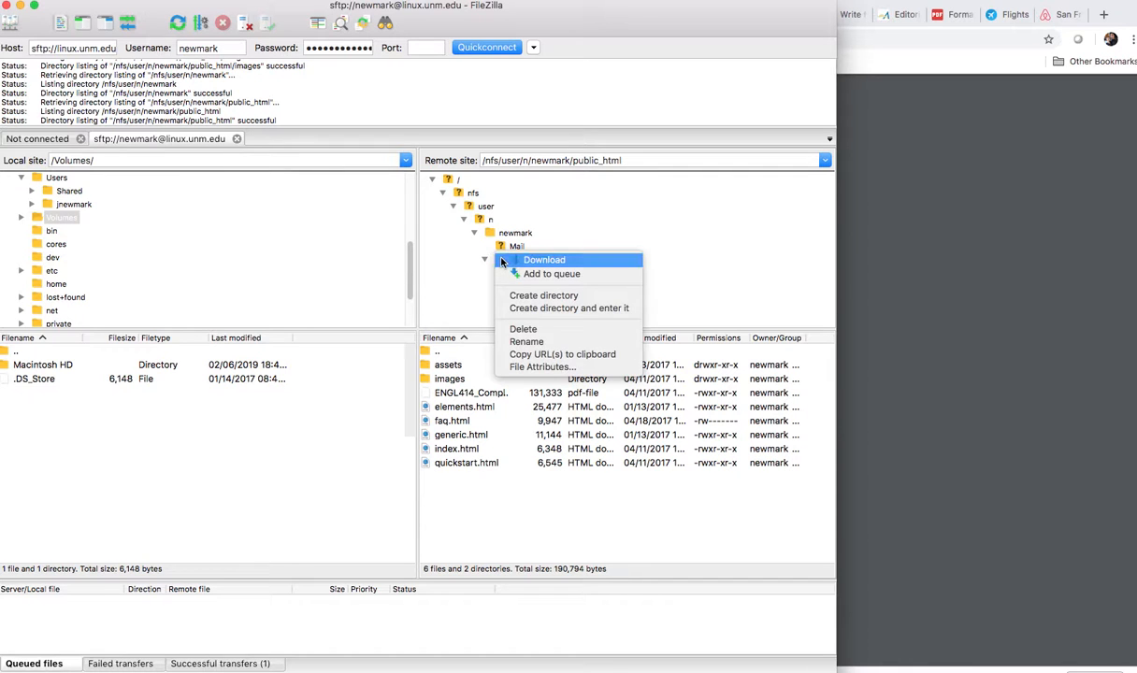
click(534, 367)
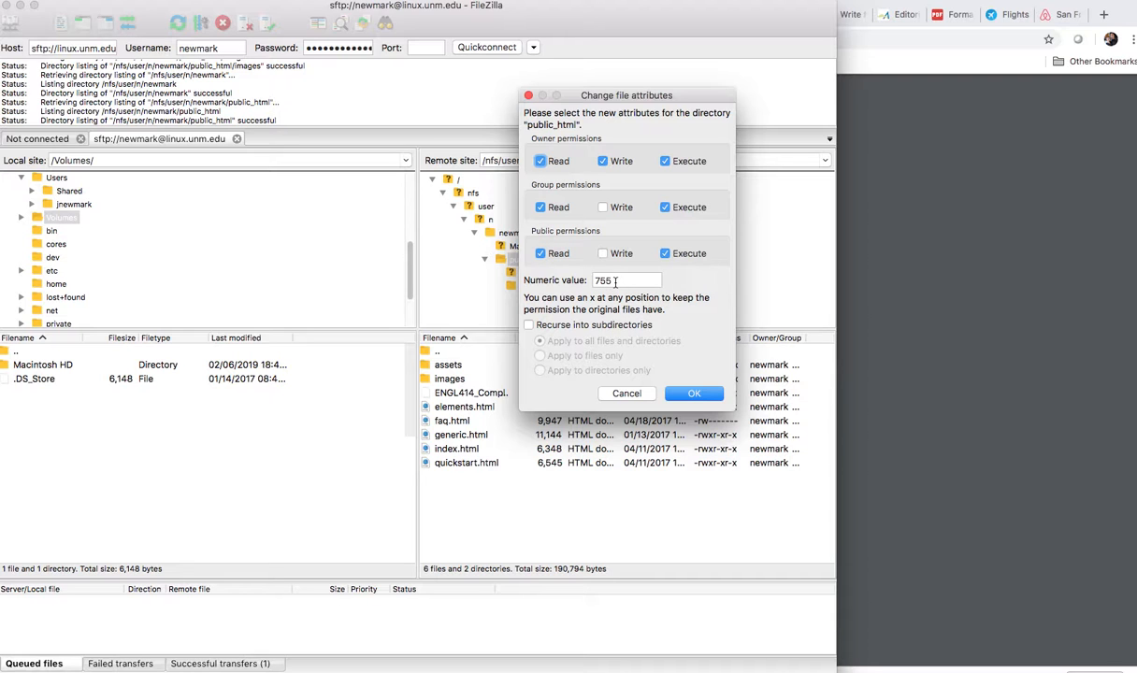
click(701, 396)
click(623, 392)
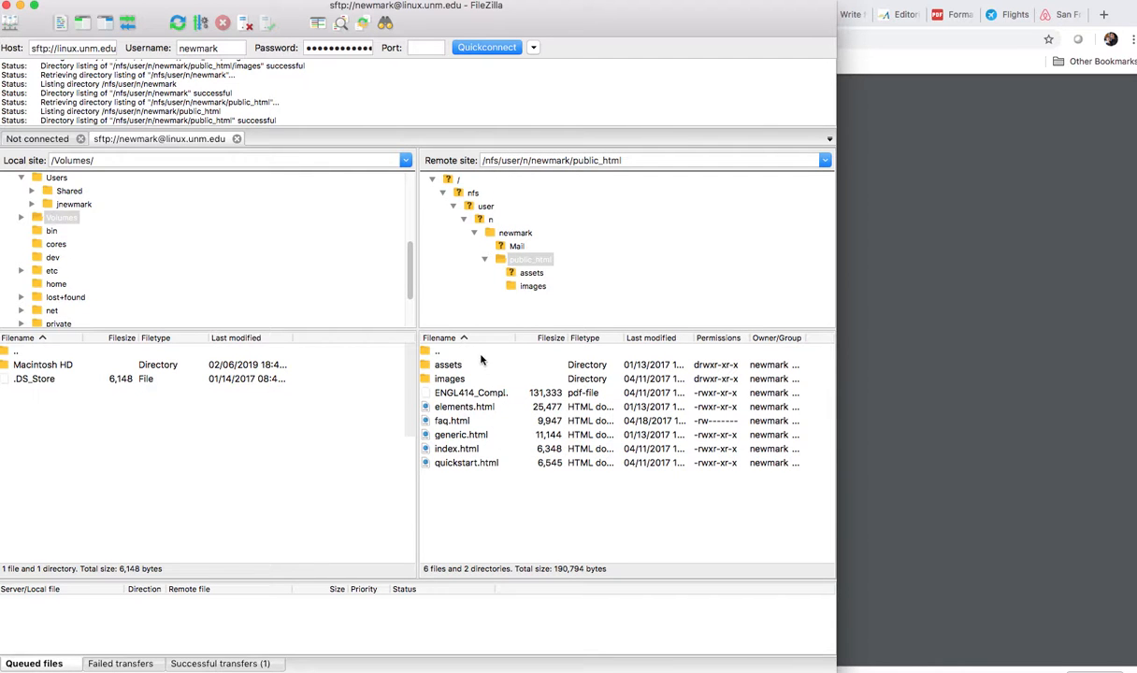
- Check the file permissions of Bizzy1.jpg in the remote images directory and return to public_html
double_click(448, 378)
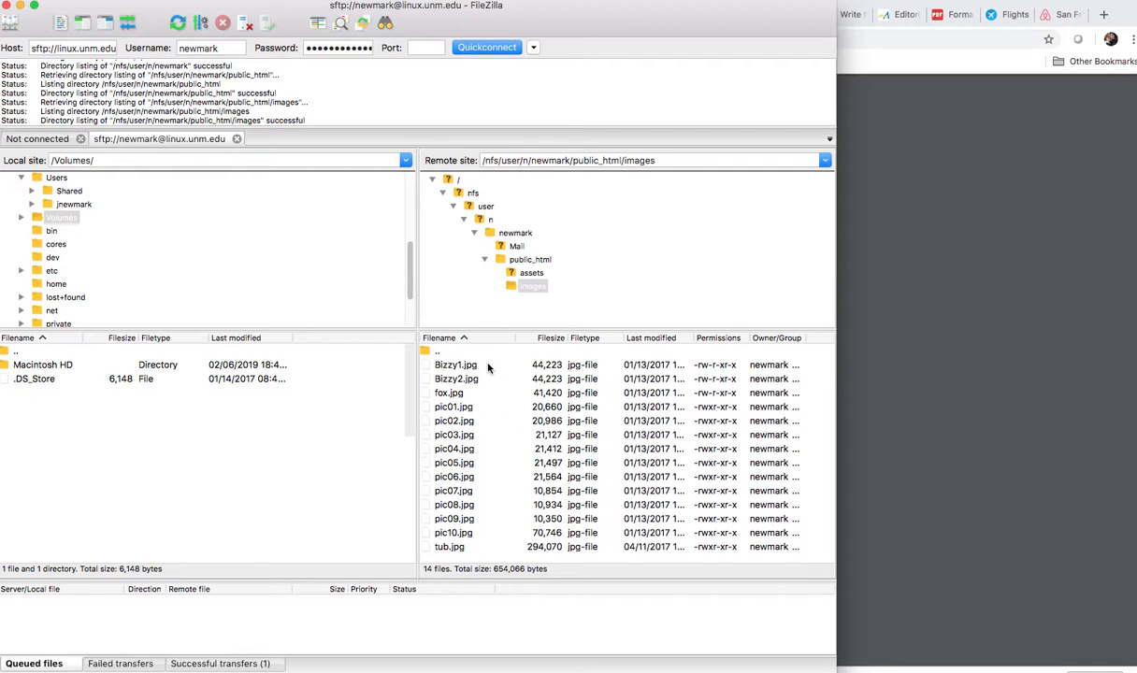
click(487, 367)
right_click(487, 367)
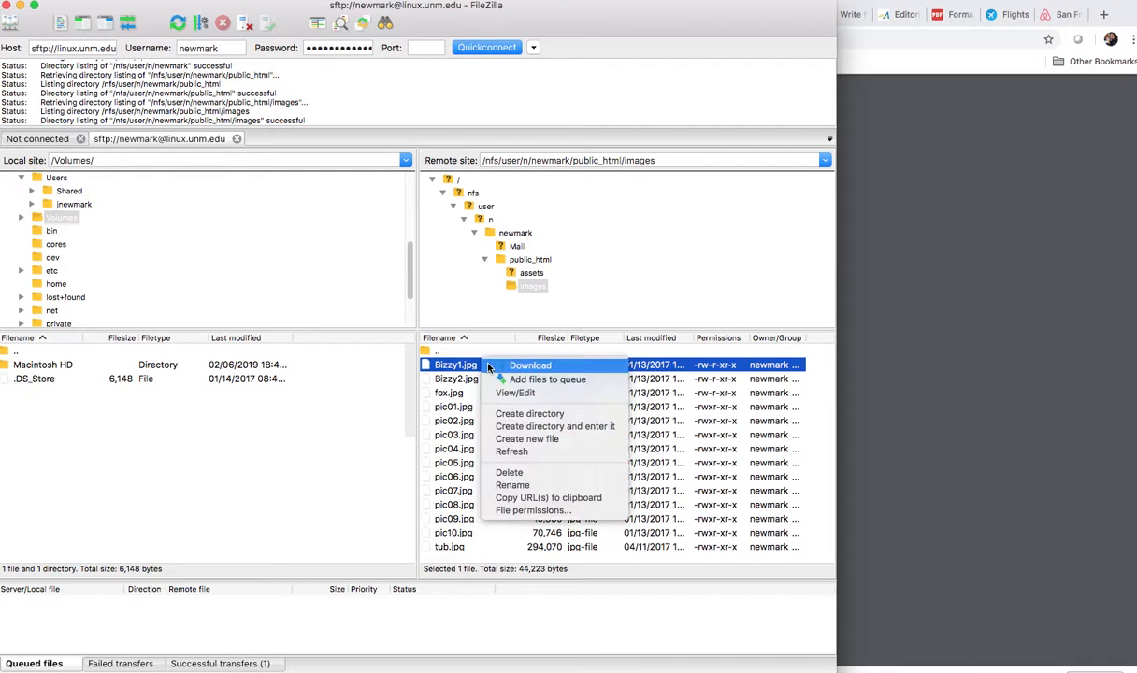
click(523, 510)
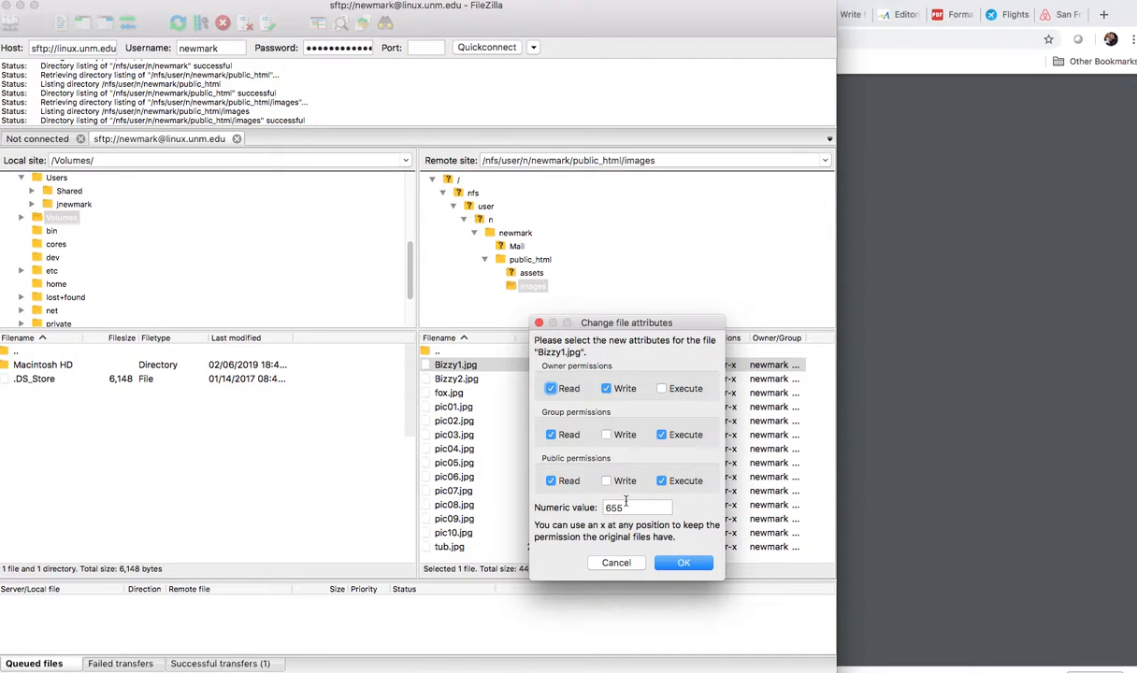
click(619, 564)
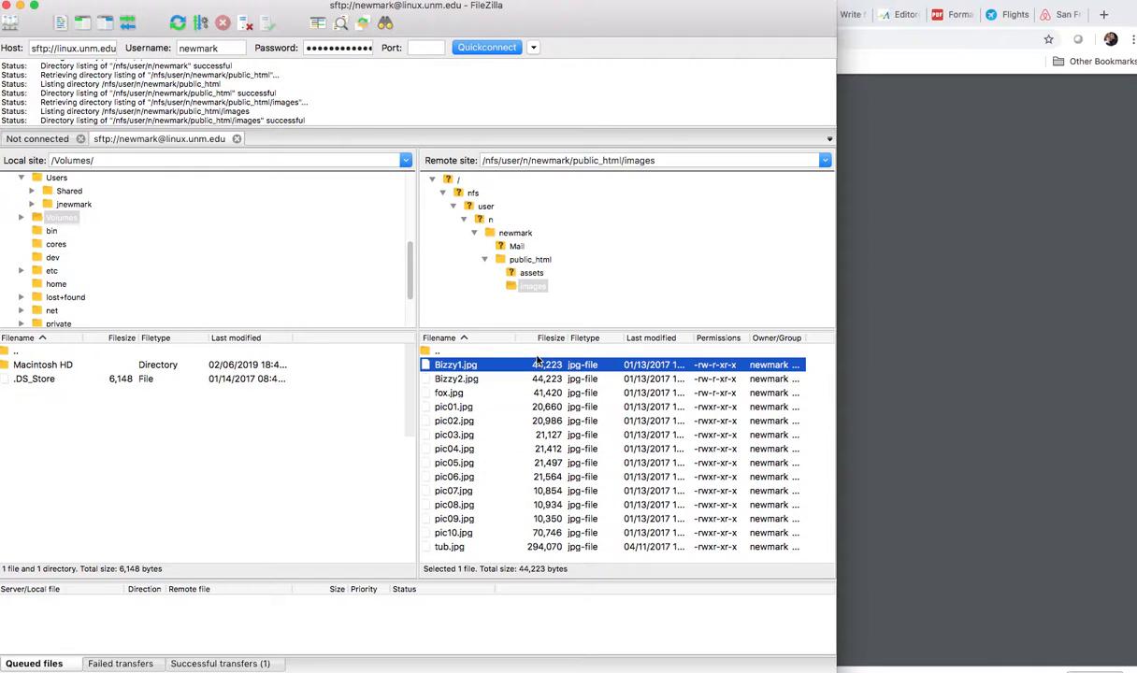
double_click(502, 262)
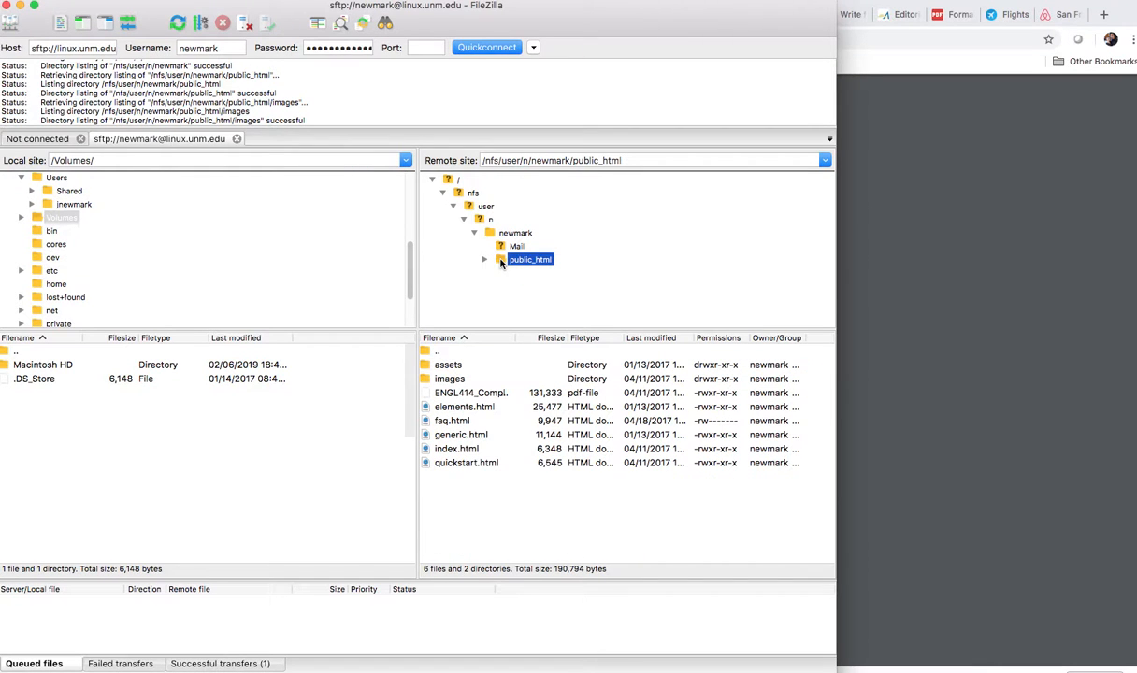